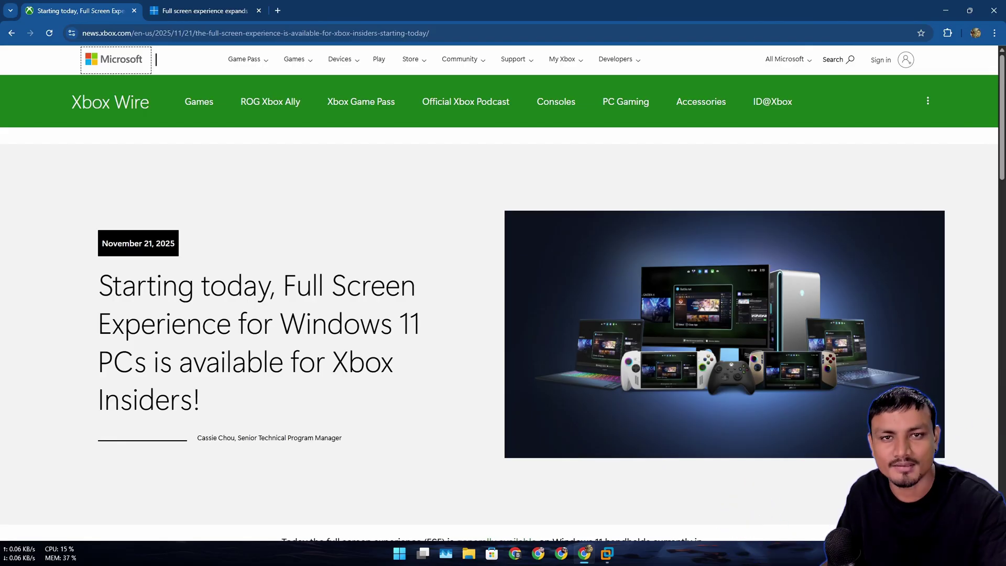
# Highlight the Xbox Wire headline, then read the 'Full screen experience expands' Windows blog tab.
pyautogui.scroll(-1, 503, 288)
pyautogui.moveTo(99, 233); pyautogui.dragTo(201, 349)
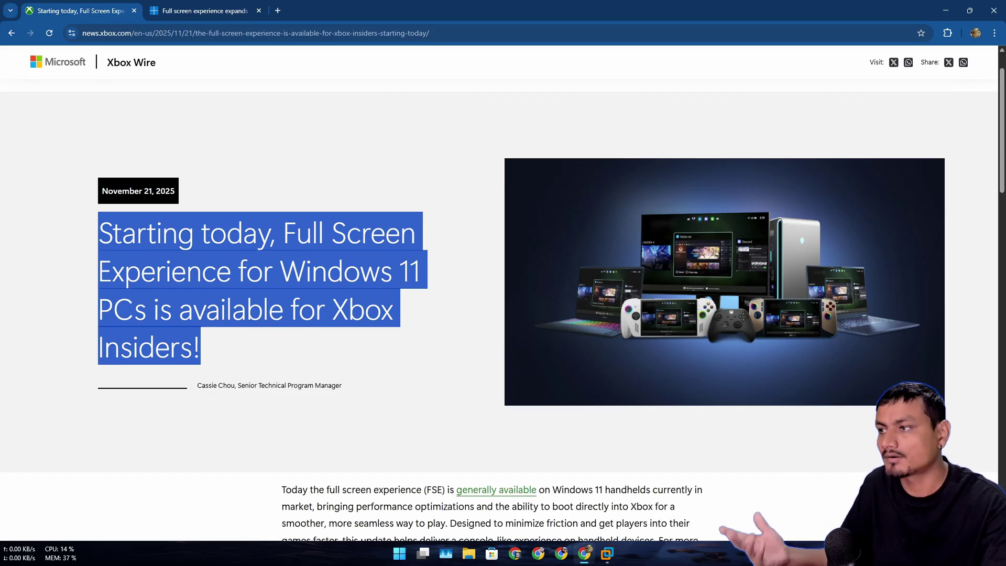
pyautogui.hotkey('ctrl', 'Tab')
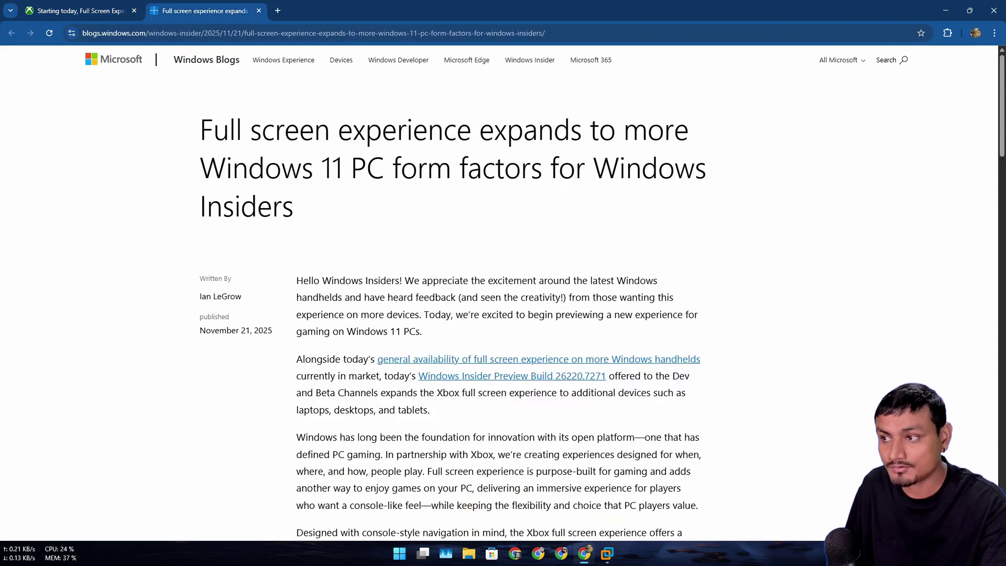
pyautogui.scroll(-8, 498, 293)
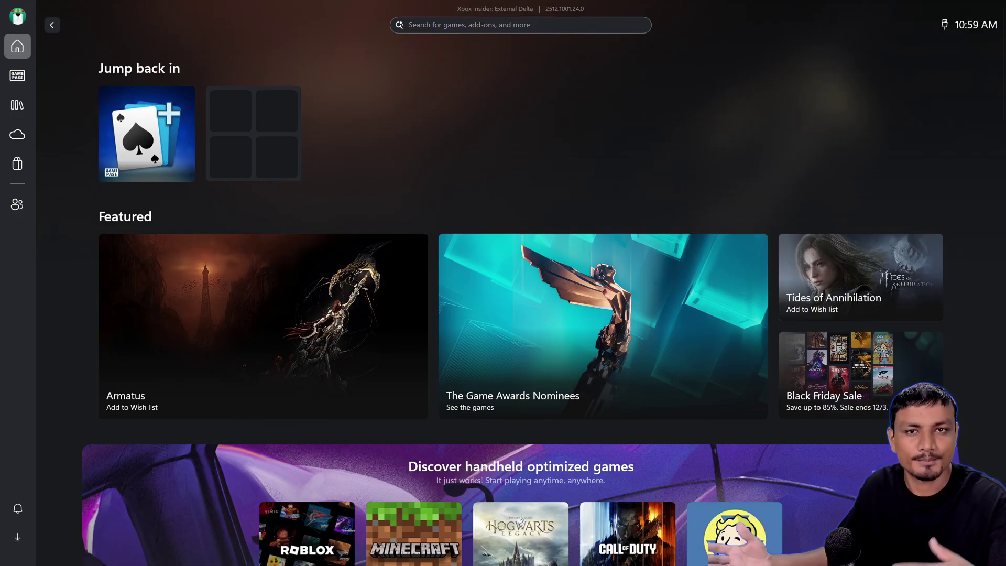
# Open the full screen task switcher with Win+Tab from the Xbox home page.
pyautogui.scroll(-5, 503, 314)
pyautogui.scroll(5, 504, 315)
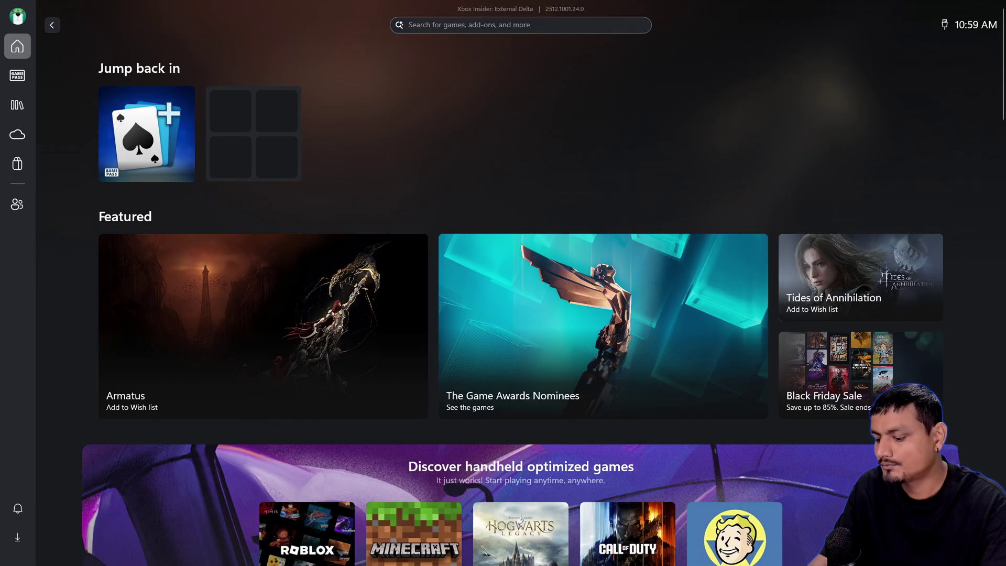
pyautogui.press('super+Tab')
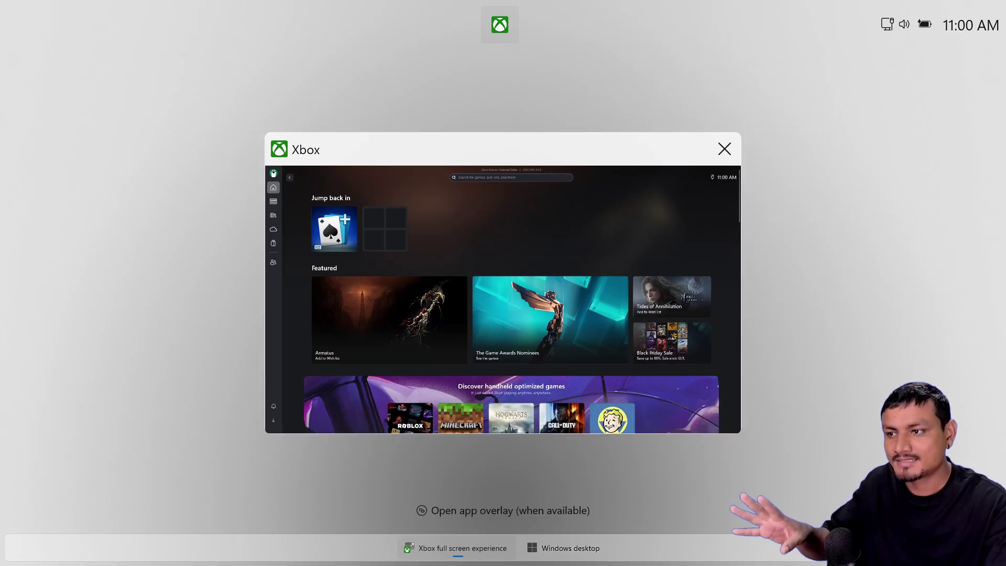
# Switch from Xbox full screen to the Windows desktop via the task switcher, confirming Continue.
pyautogui.press('Return')
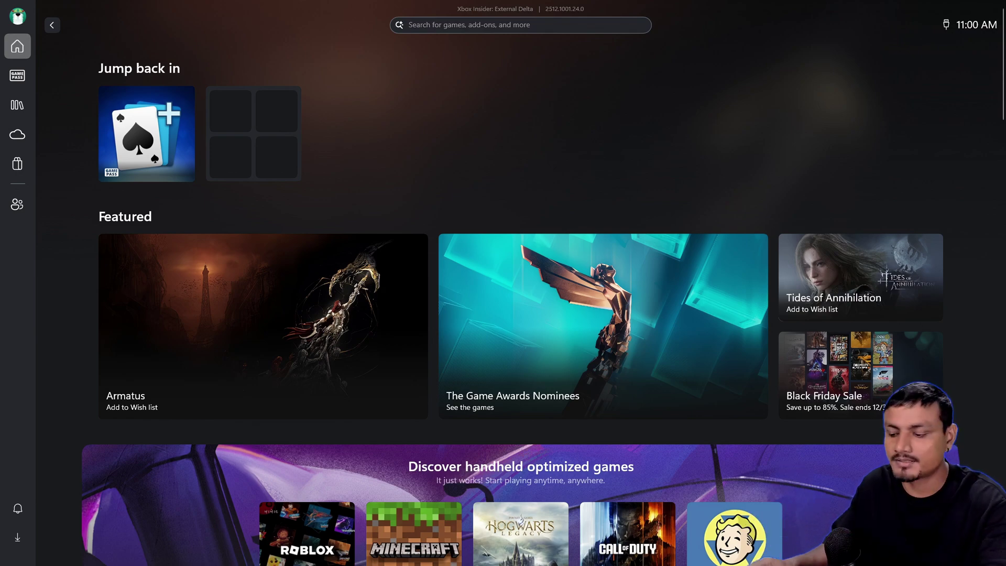
pyautogui.press('super+F11')
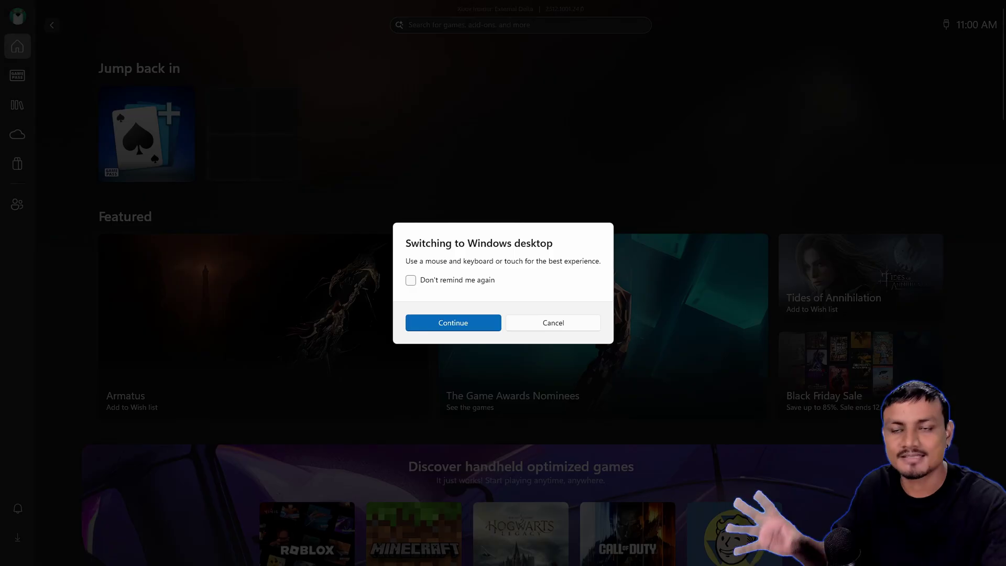
pyautogui.press('Escape')
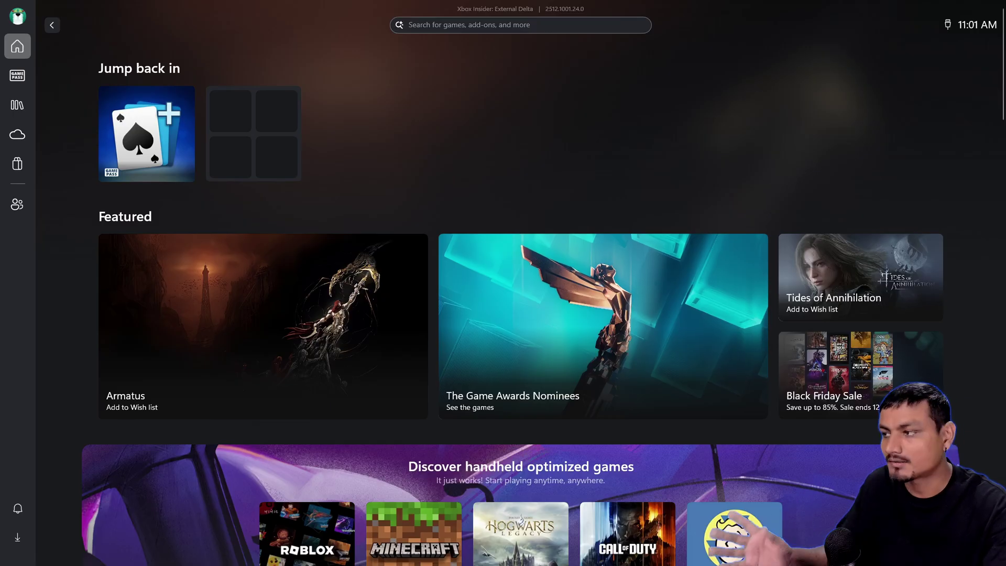
pyautogui.press('super+Tab')
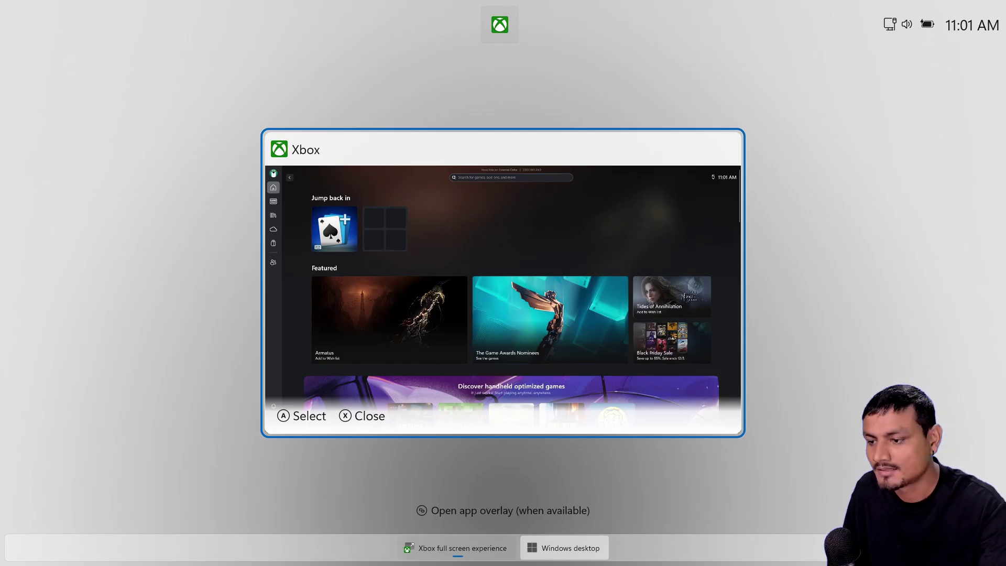
pyautogui.click(564, 548)
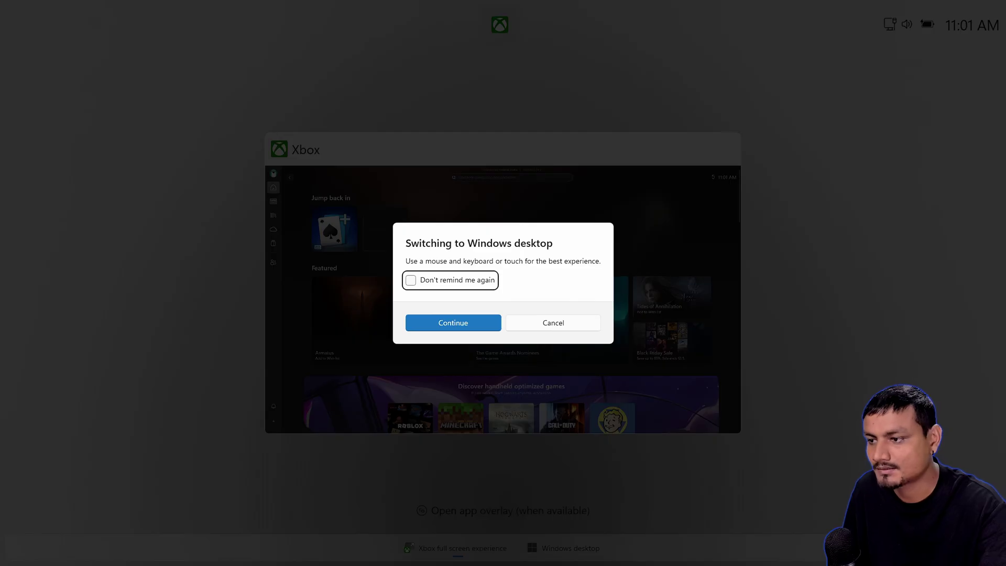
pyautogui.press('Return')
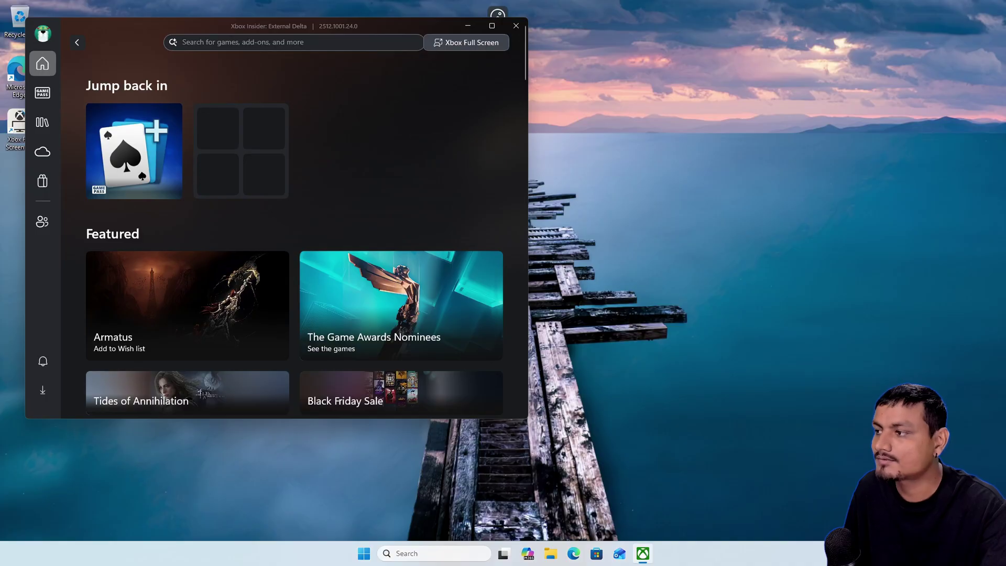
# Centre the Xbox window on screen and request Xbox Full Screen.
pyautogui.moveTo(144, 30); pyautogui.dragTo(305, 55)
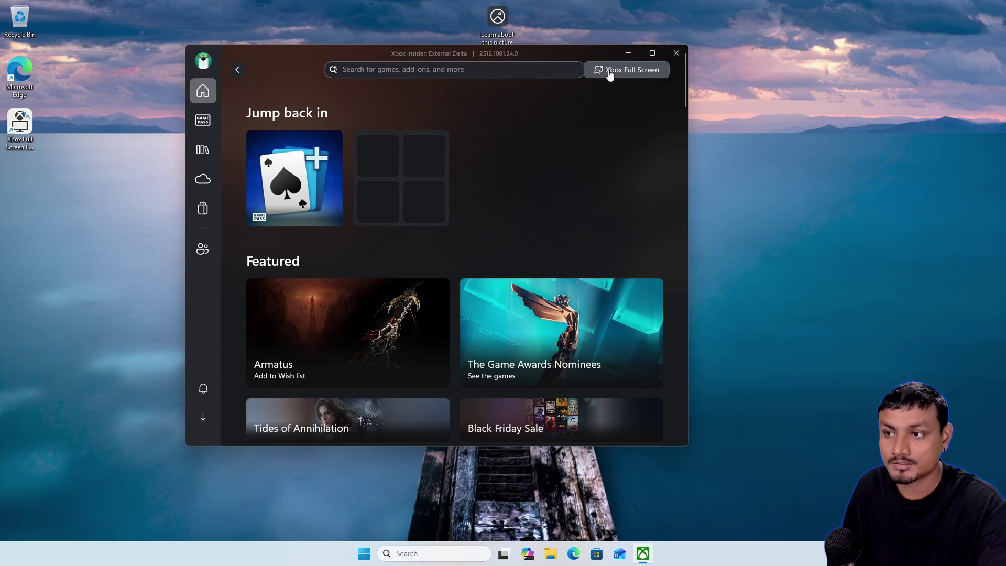
pyautogui.click(636, 73)
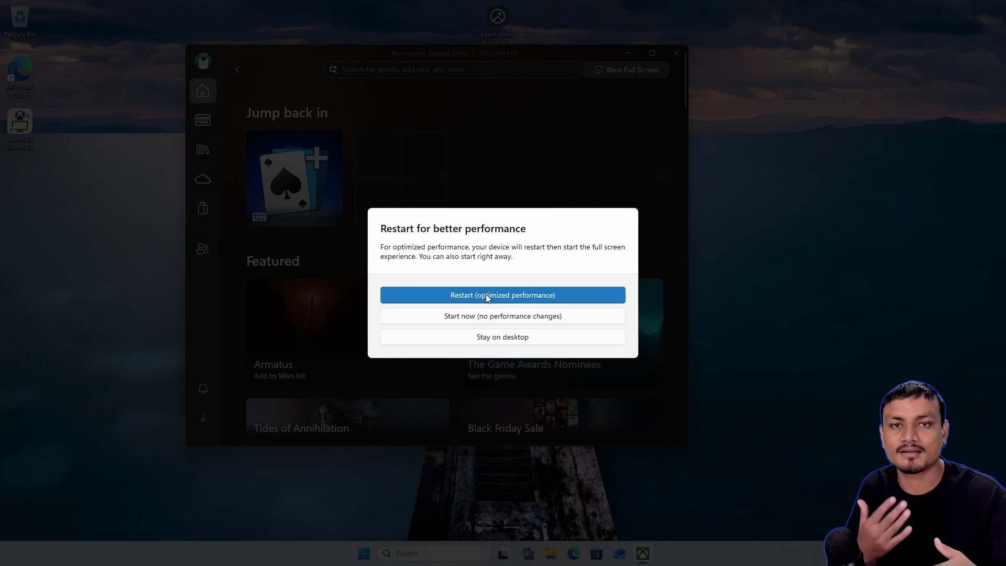
# Start full screen with no performance changes, return to desktop, and relaunch Xbox Full Screen.
pyautogui.click(474, 317)
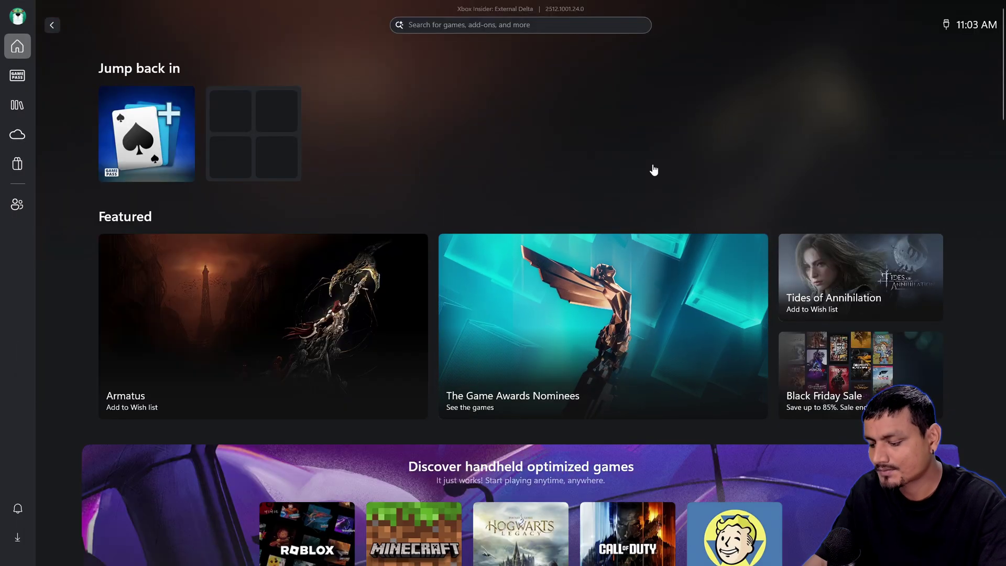
pyautogui.press('super+f11')
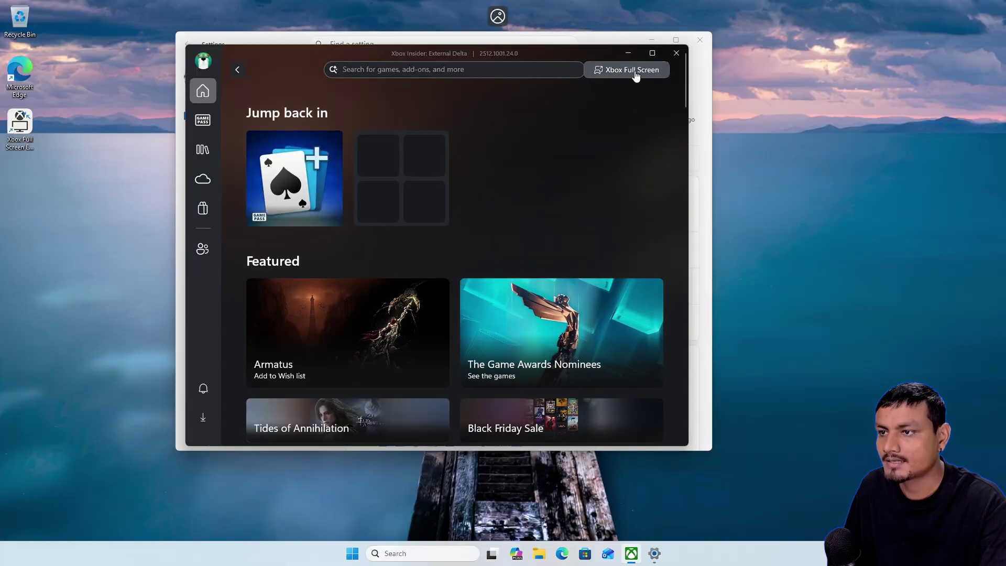
pyautogui.click(636, 76)
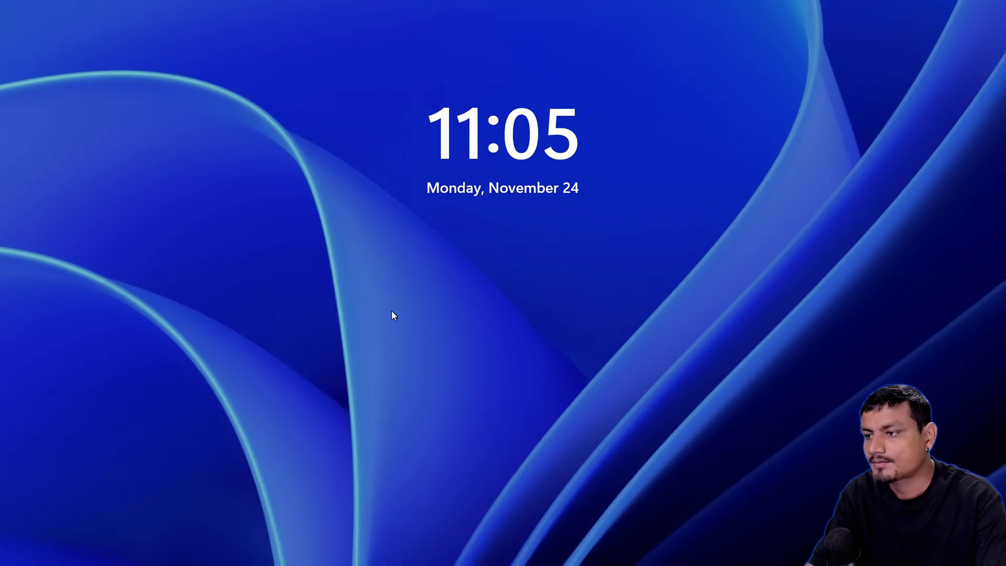
# Sign in with the account password, then leave the Xbox full screen home with Win+D.
pyautogui.click(394, 315)
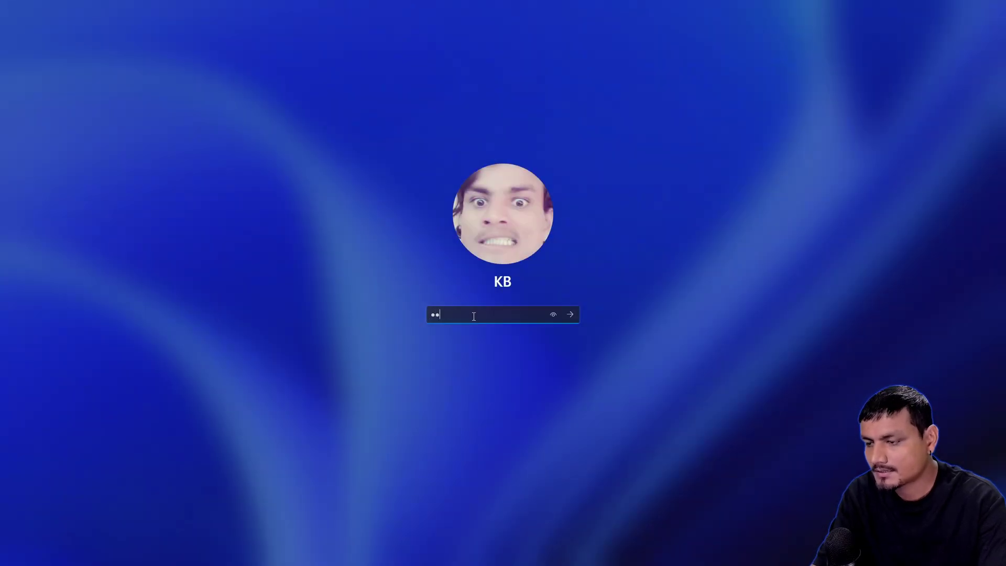
pyautogui.press('Return')
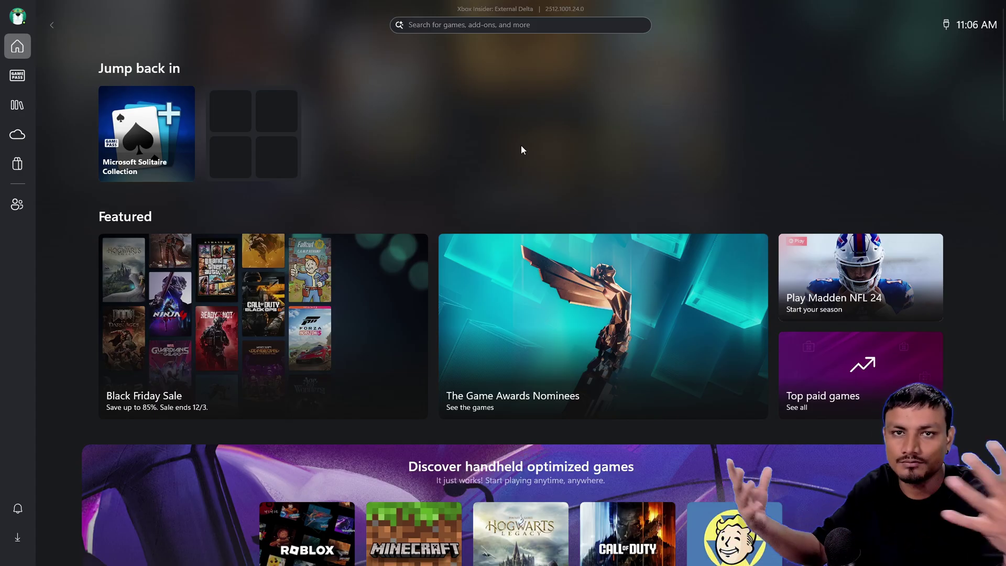
pyautogui.press('super+d')
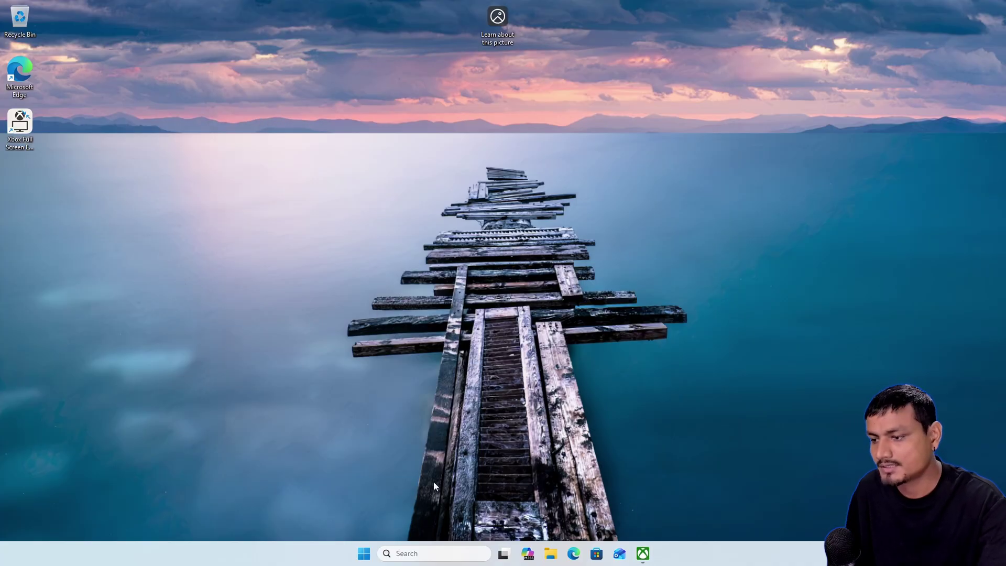
# Switch to the Xbox full screen experience desktop and accept the restart prompt.
pyautogui.moveTo(503, 555)
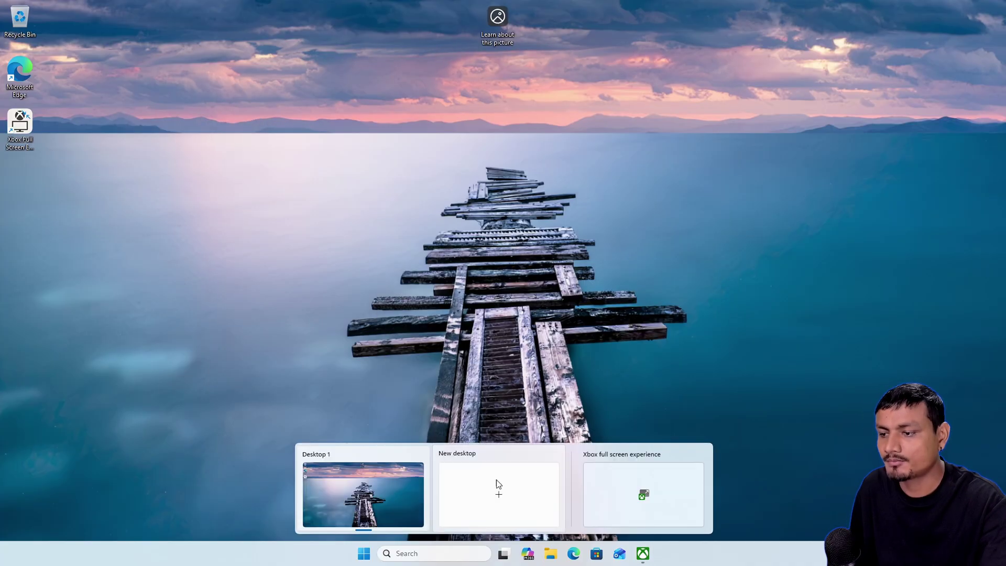
pyautogui.click(639, 494)
pyautogui.click(557, 285)
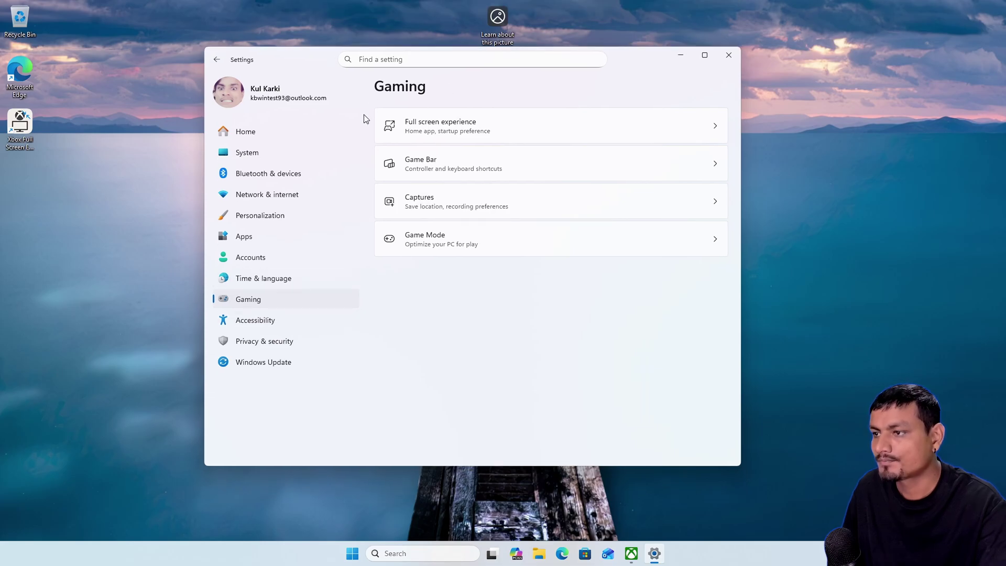
# Choose Xbox as the home app on the Full screen experience settings page.
pyautogui.click(447, 135)
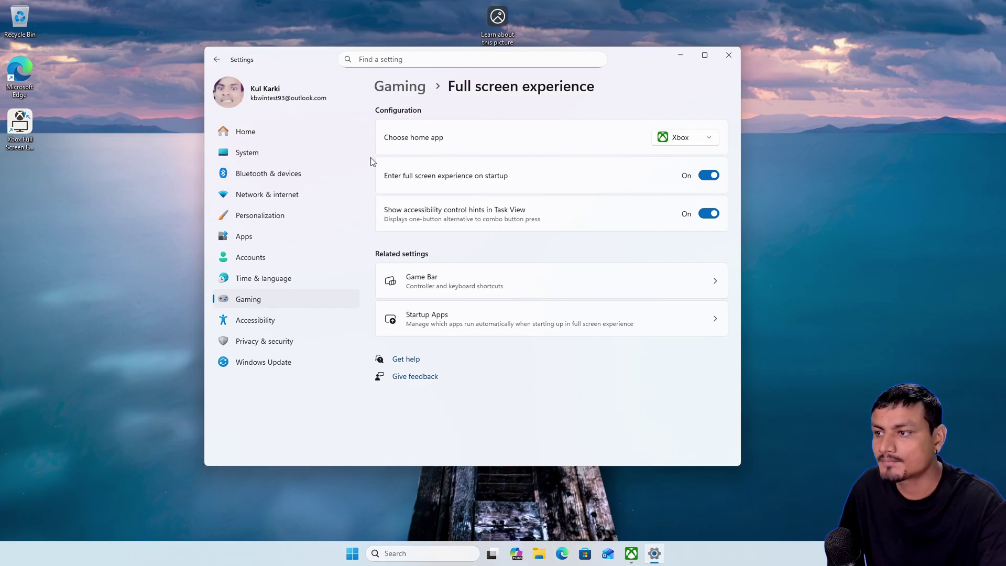
pyautogui.click(681, 146)
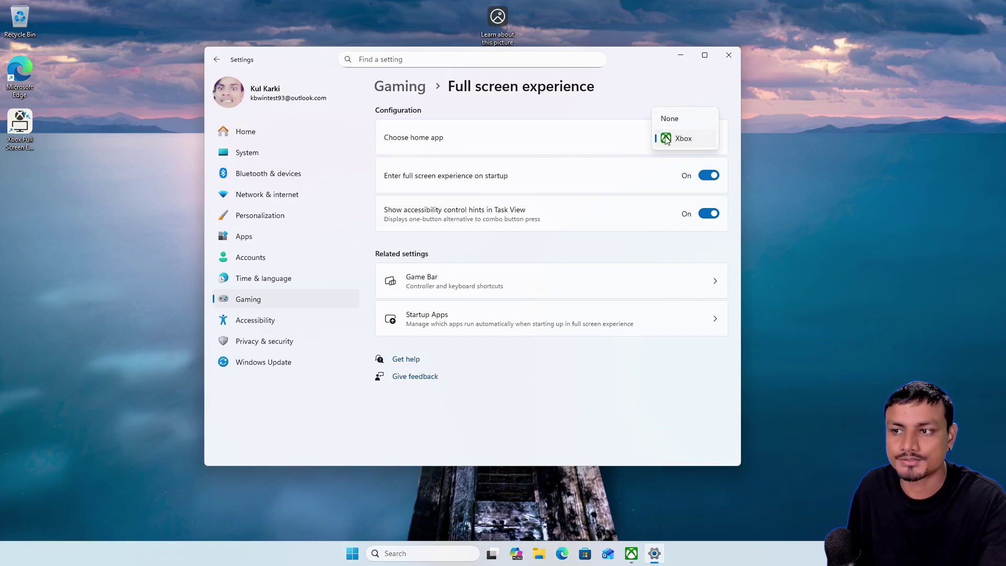
pyautogui.click(677, 141)
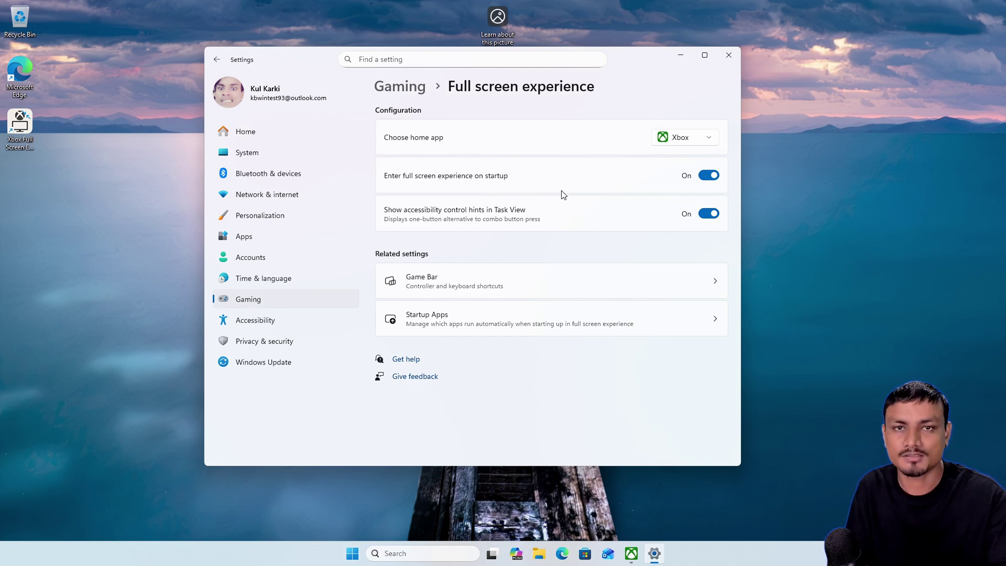
# Return to Settings from Task View and recheck the home app choices.
pyautogui.click(491, 553)
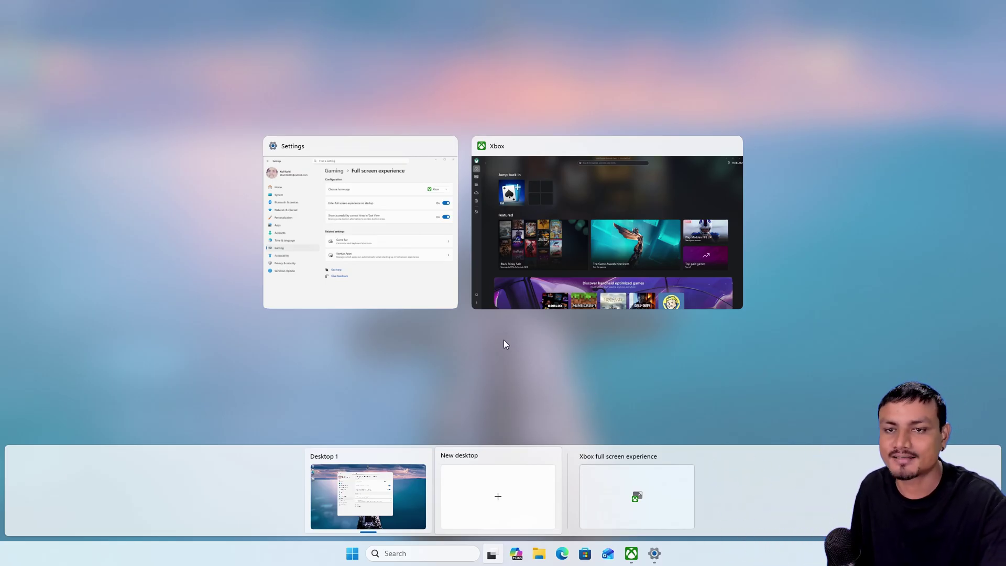
pyautogui.click(351, 286)
pyautogui.click(664, 124)
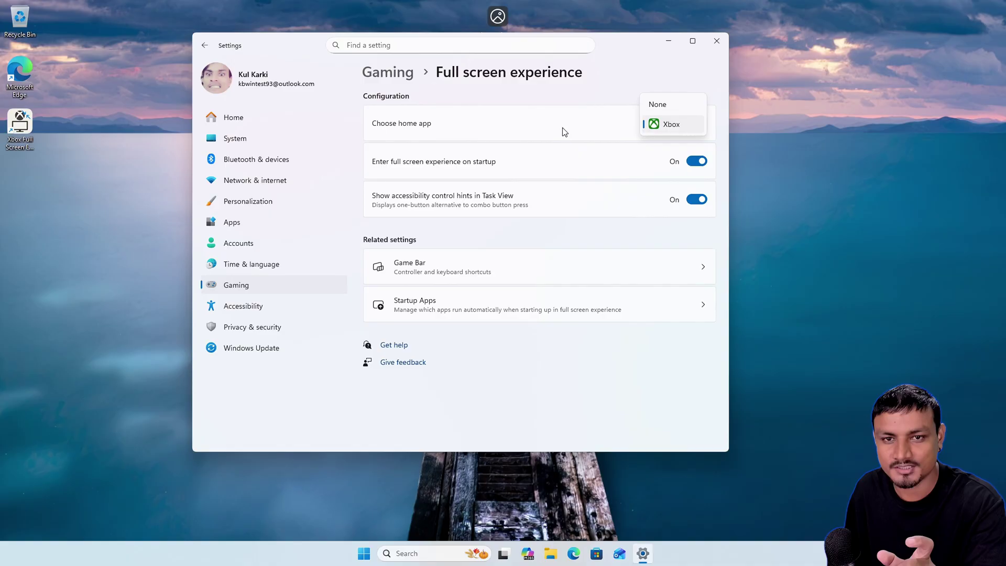
# Switch to the Xbox full screen experience desktop and confirm the restart.
pyautogui.press('super+Tab')
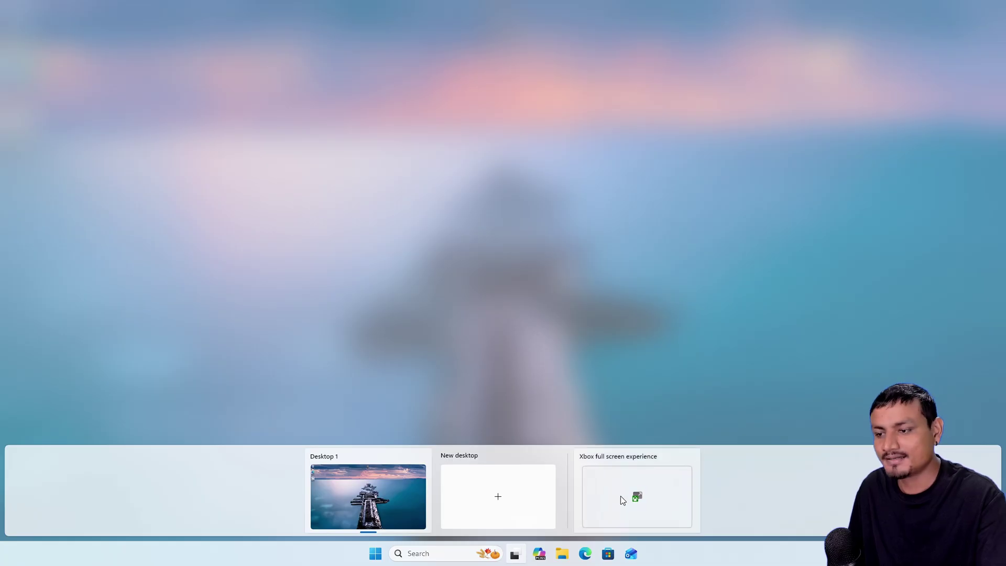
pyautogui.click(622, 500)
pyautogui.click(504, 316)
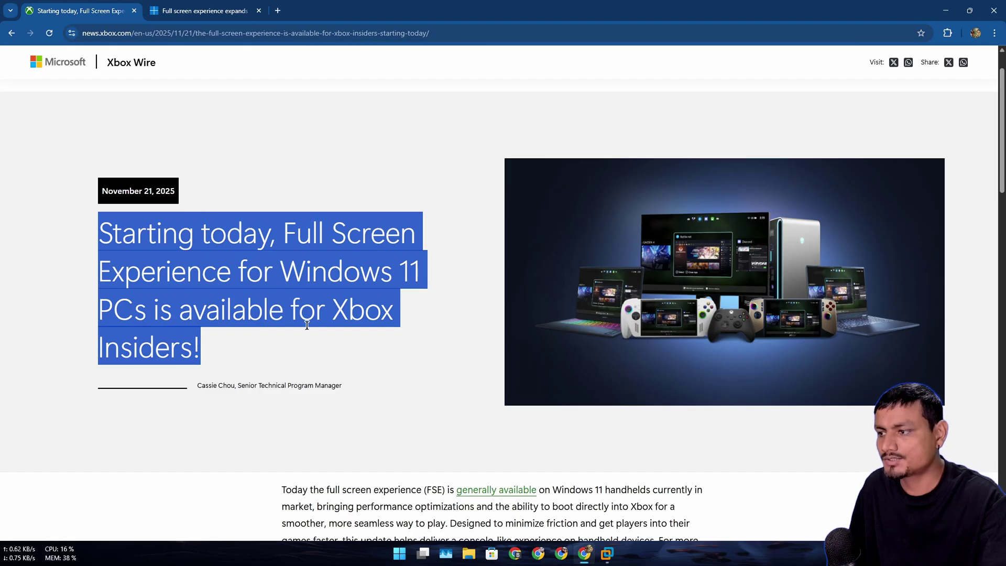
# Select the Xbox Wire article headline, then scroll down to the How to Get Access section.
pyautogui.scroll(-7, 301, 333)
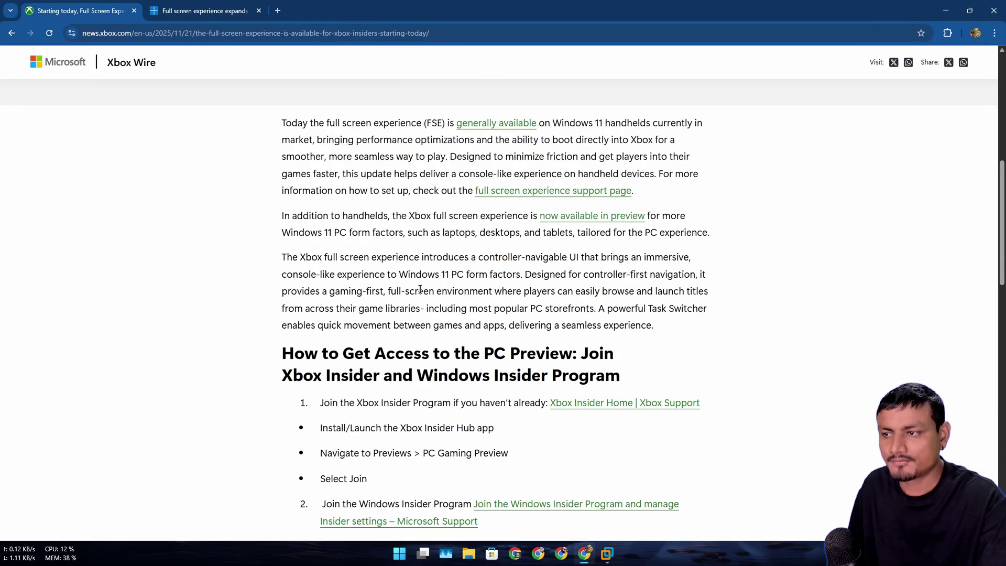
pyautogui.scroll(6, 695, 312)
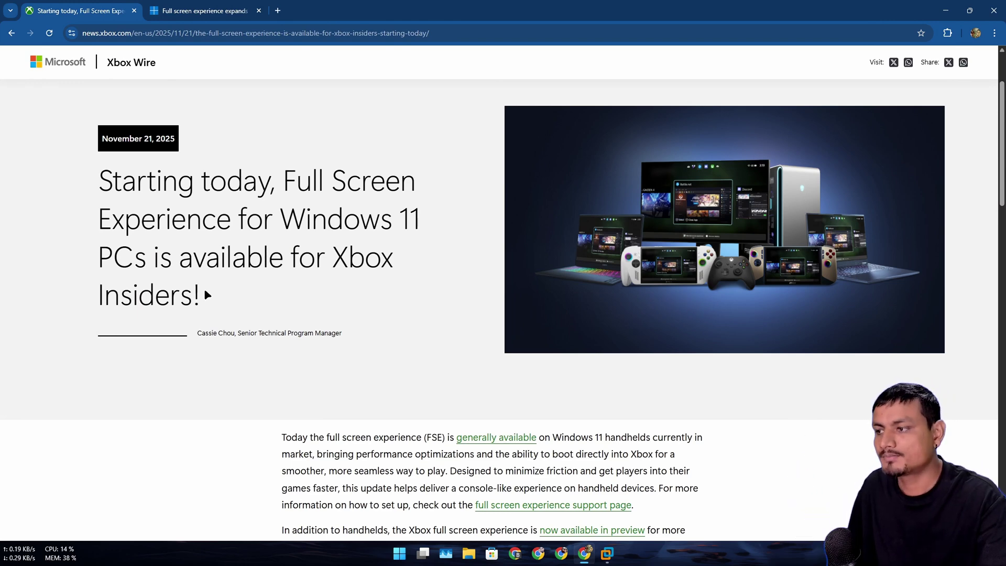
pyautogui.moveTo(206, 301); pyautogui.dragTo(95, 188)
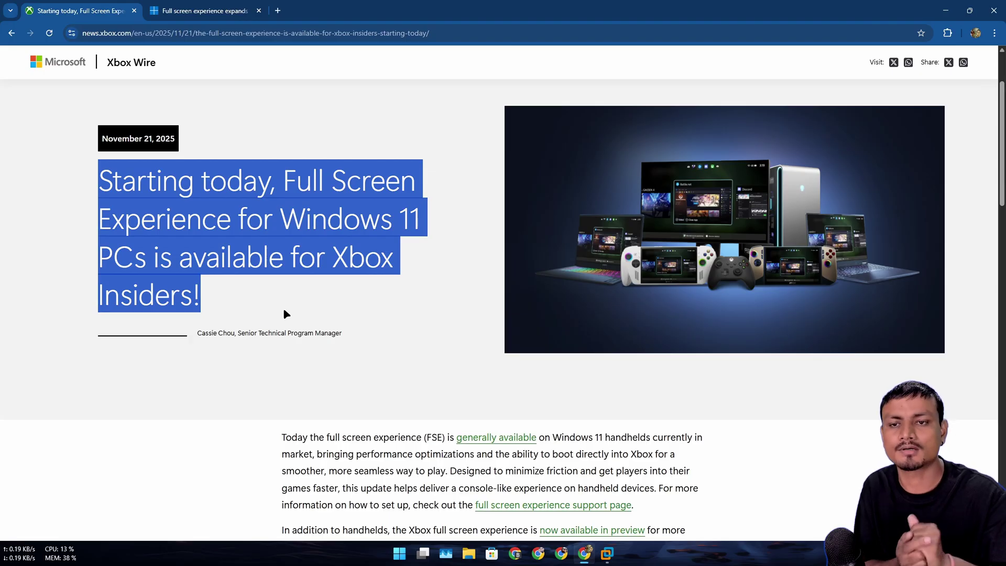
pyautogui.scroll(2, 659, 298)
pyautogui.scroll(-3, 658, 299)
pyautogui.scroll(-4, 691, 289)
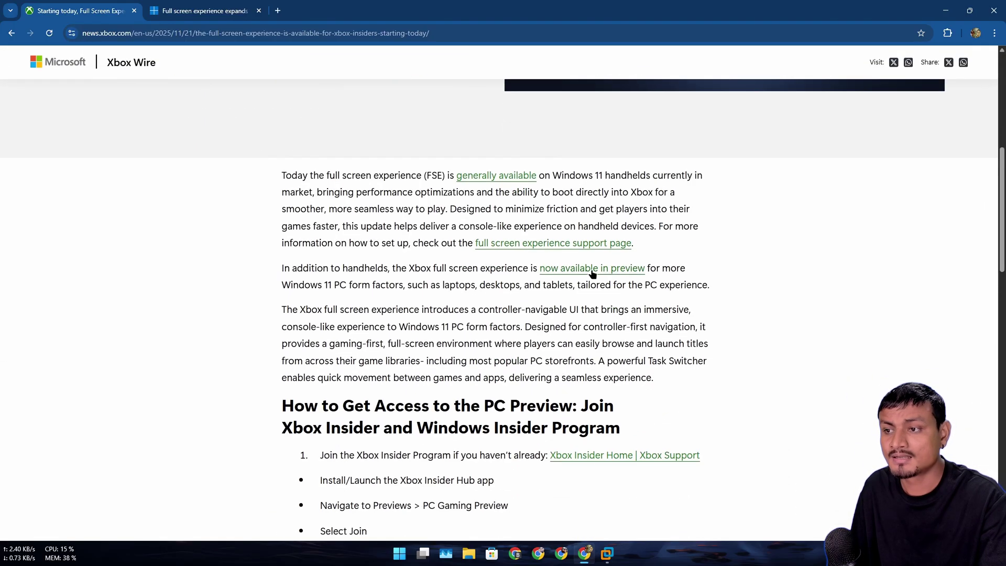